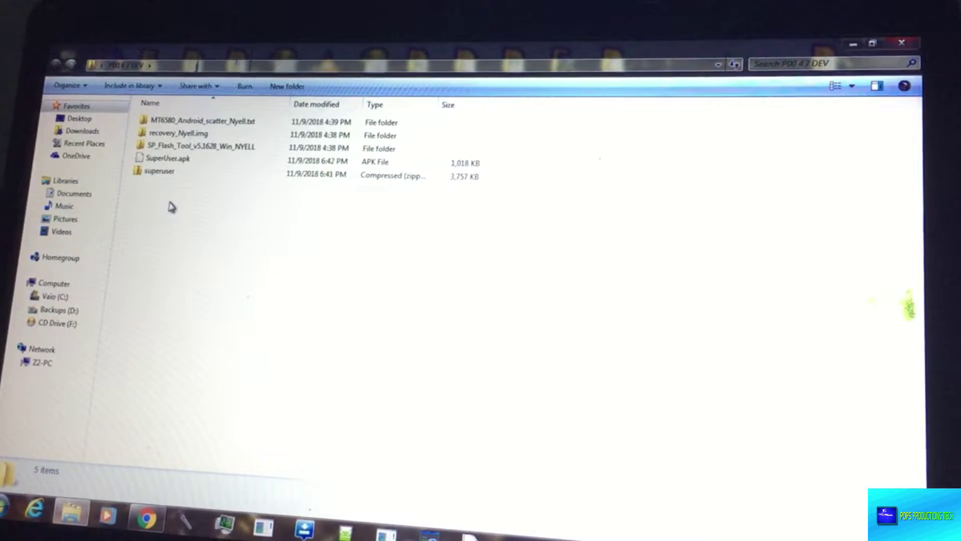
Step: Load MT6580_Android_scatter.txt and point the recovery partition to recovery_Nyell.img
left_click(189, 121)
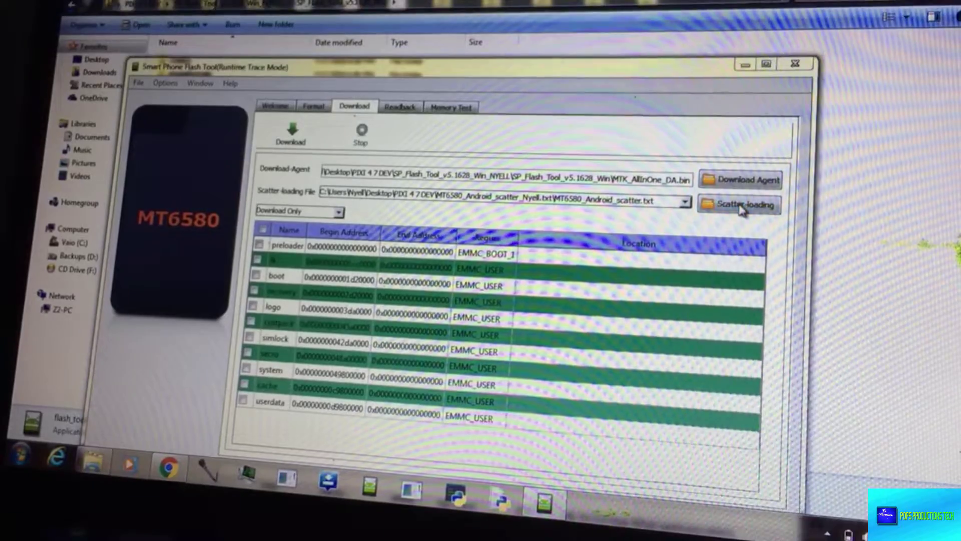
left_click(742, 206)
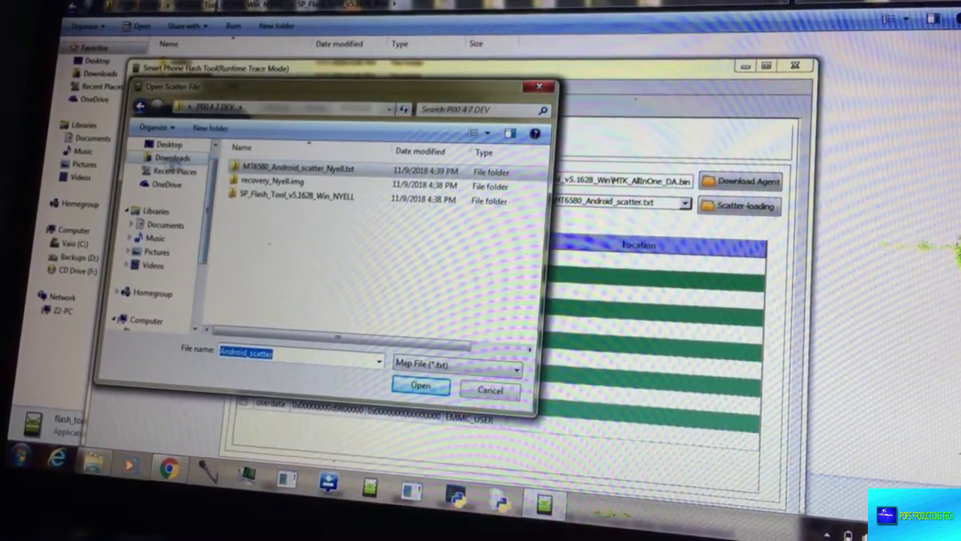
double_click(282, 168)
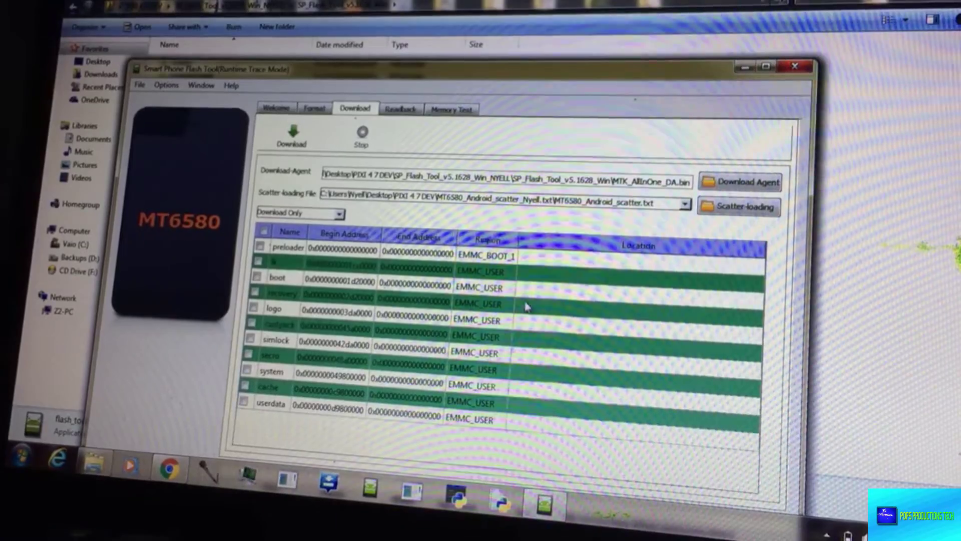
left_click(550, 313)
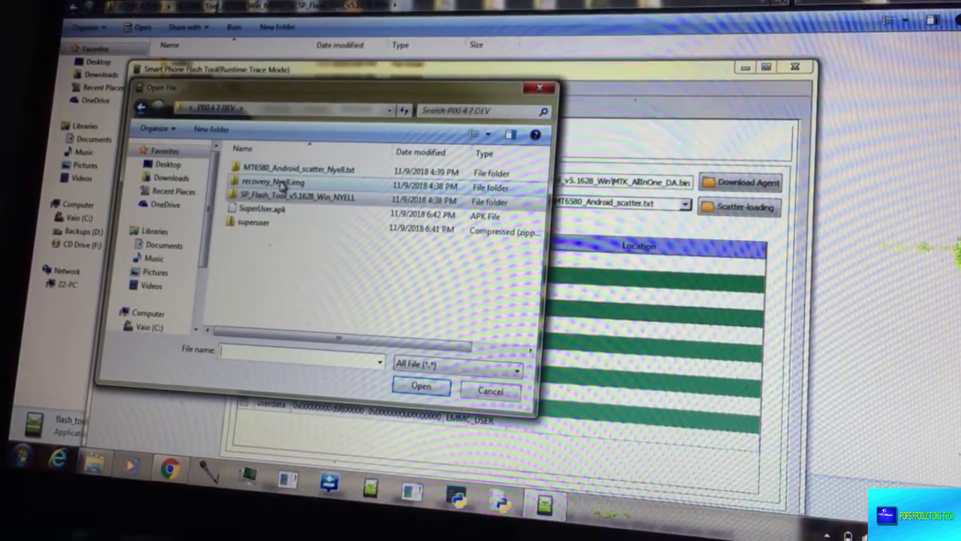
double_click(296, 170)
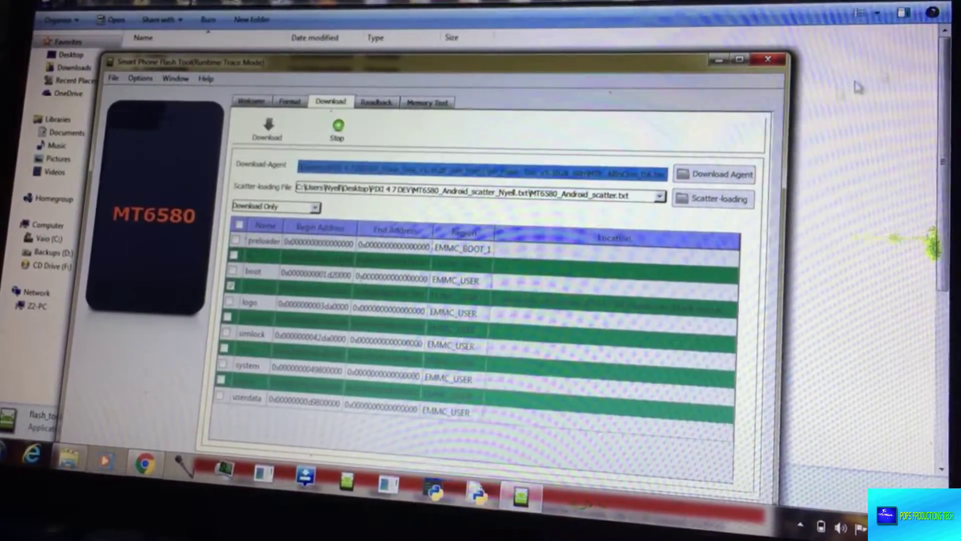
Step: Maximize the SP Flash Tool window to watch the recovery download progress
left_click(737, 63)
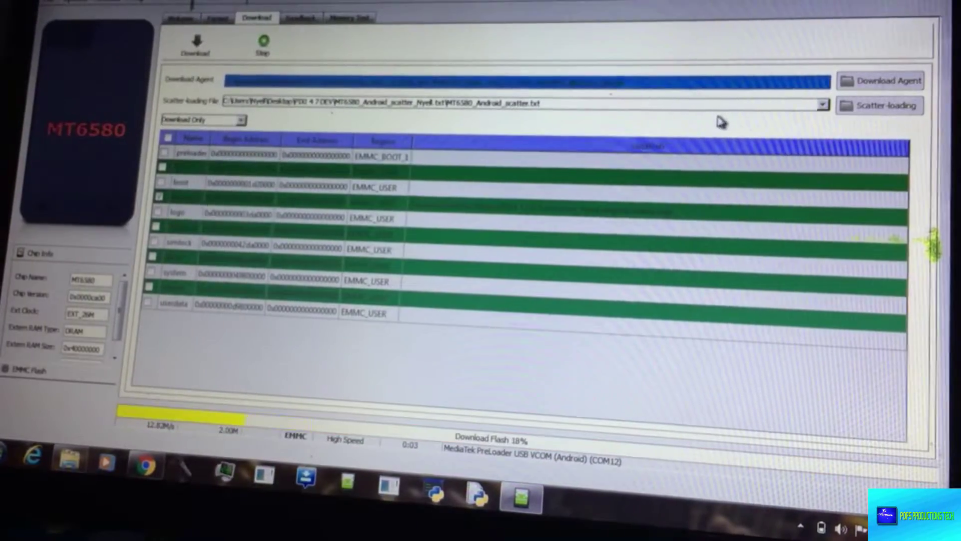